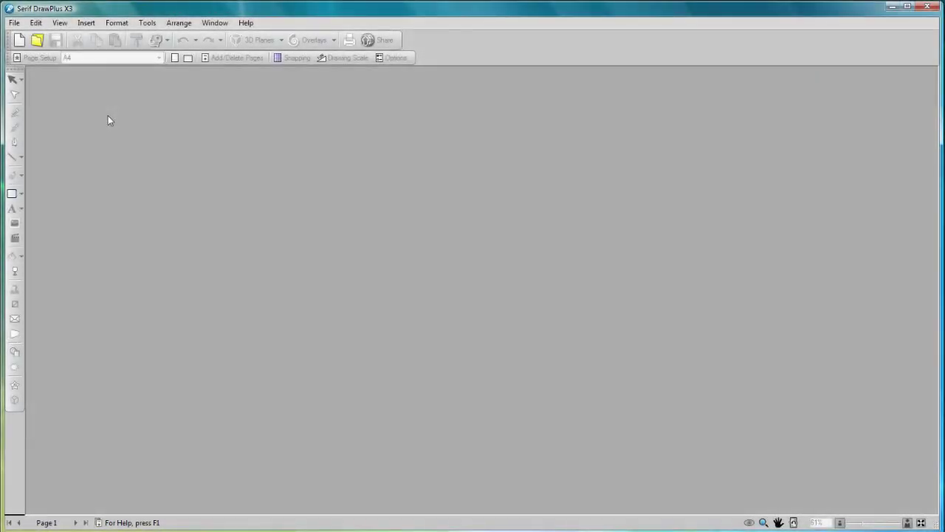
Start a new drawing from the Startup Wizard and choose the A4 blank page size
left_click(15, 23)
mouse_move(37, 36)
left_click(173, 40)
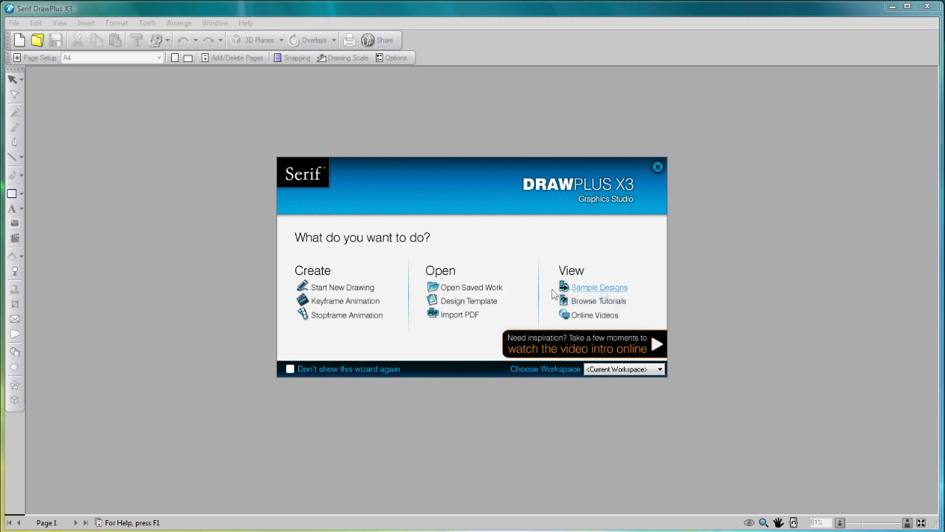
left_click(354, 288)
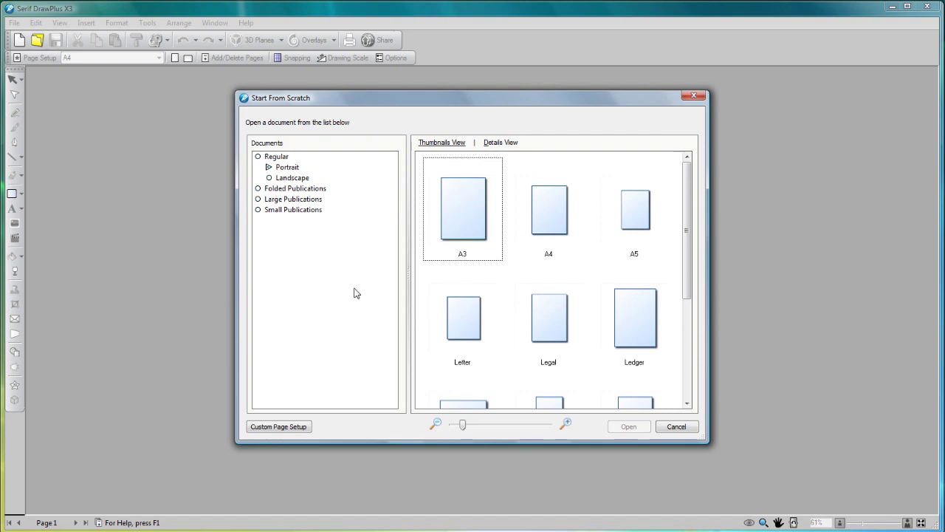
left_click(550, 225)
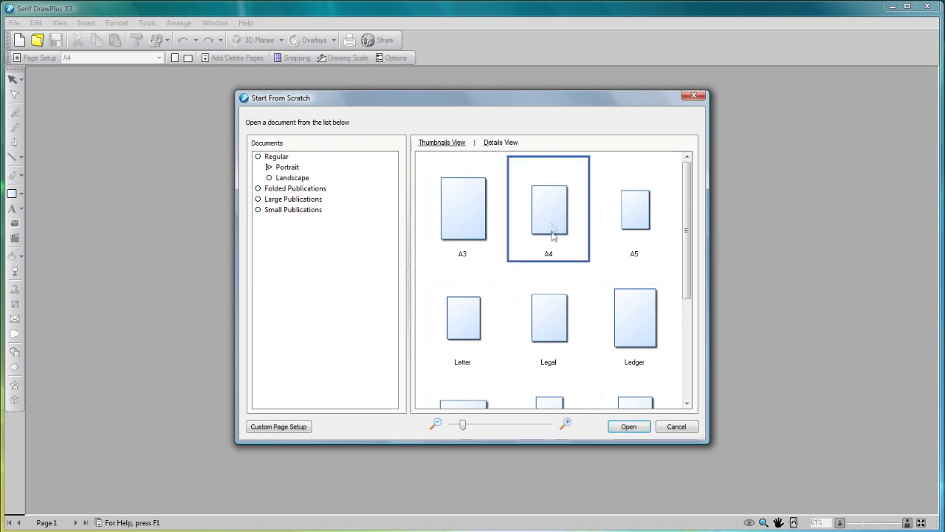
Open the A4 page and draw a wide quick rectangle near the top with 100% rounded pill ends
left_click(628, 426)
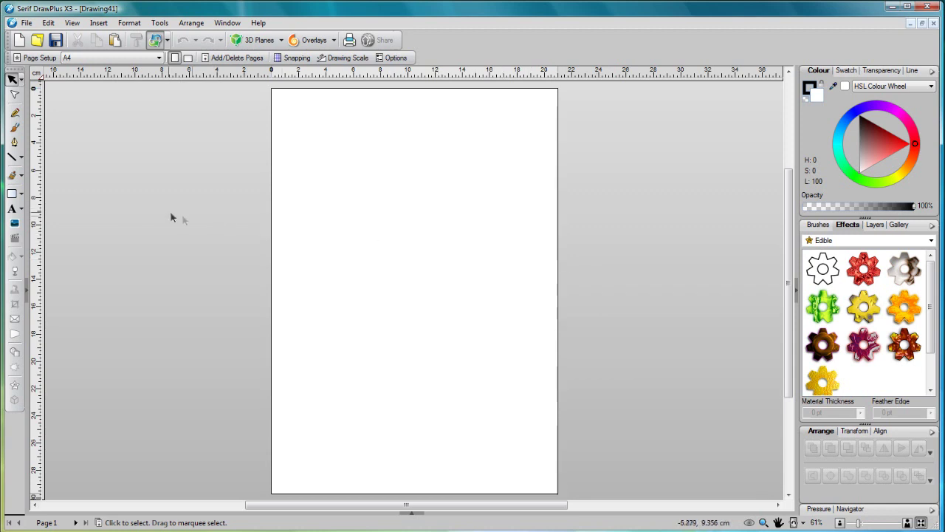
left_click(22, 194)
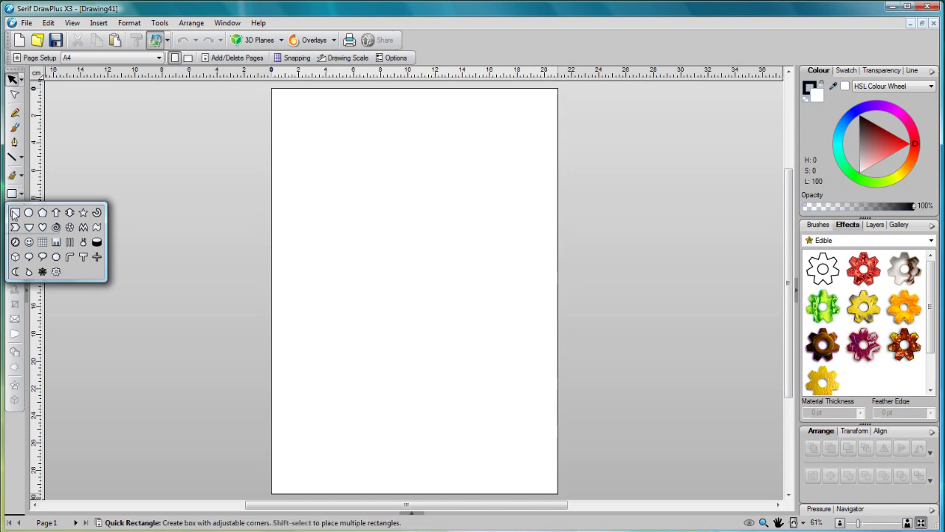
left_click(14, 213)
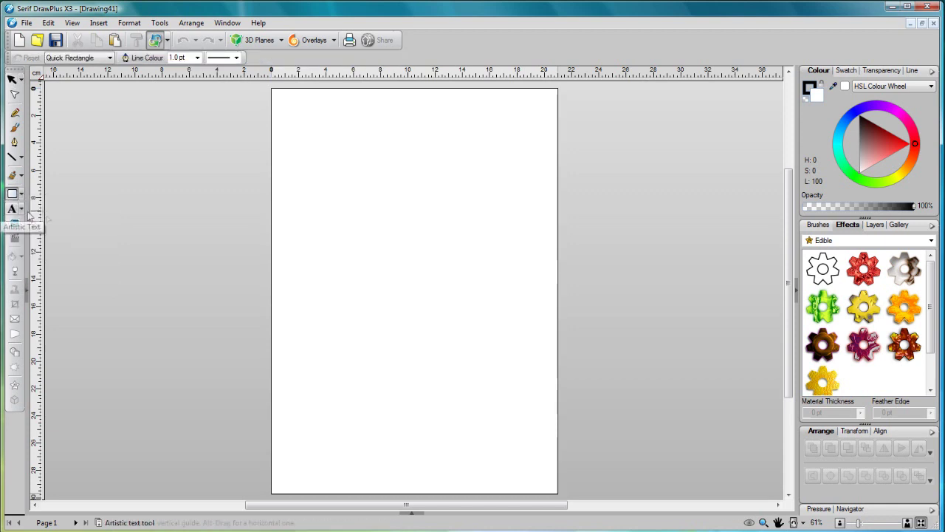
left_click_drag(296, 205, 529, 277)
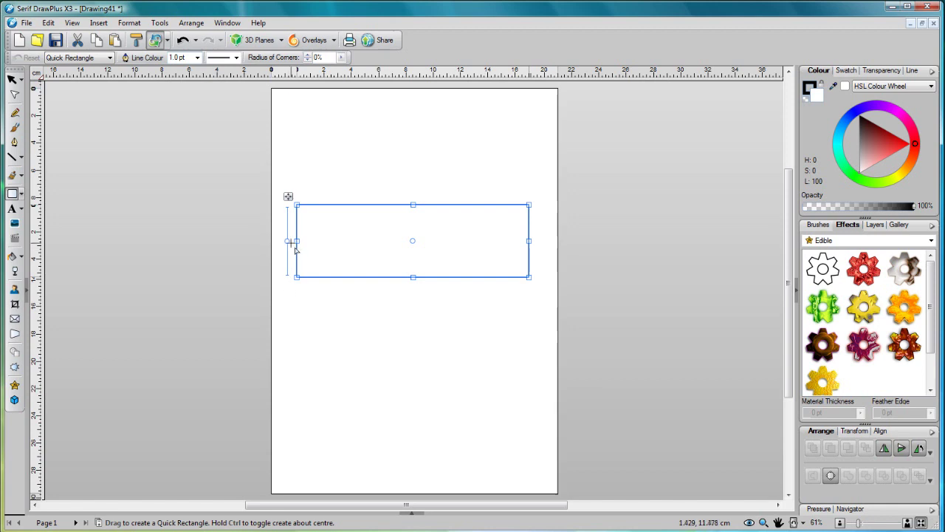
left_click_drag(288, 243, 288, 206)
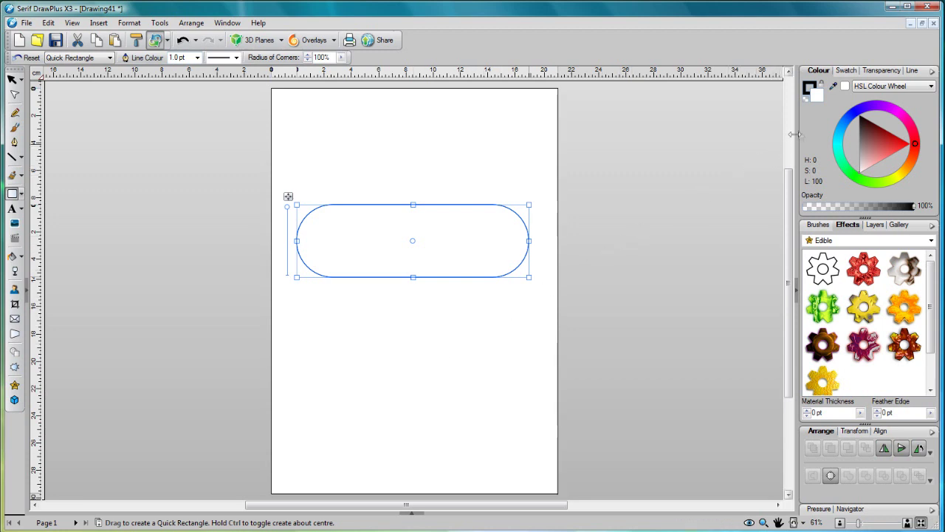
Fill the pill a darkened green from the HSL wheel and set its outline to No Line
left_click(817, 98)
left_click(859, 181)
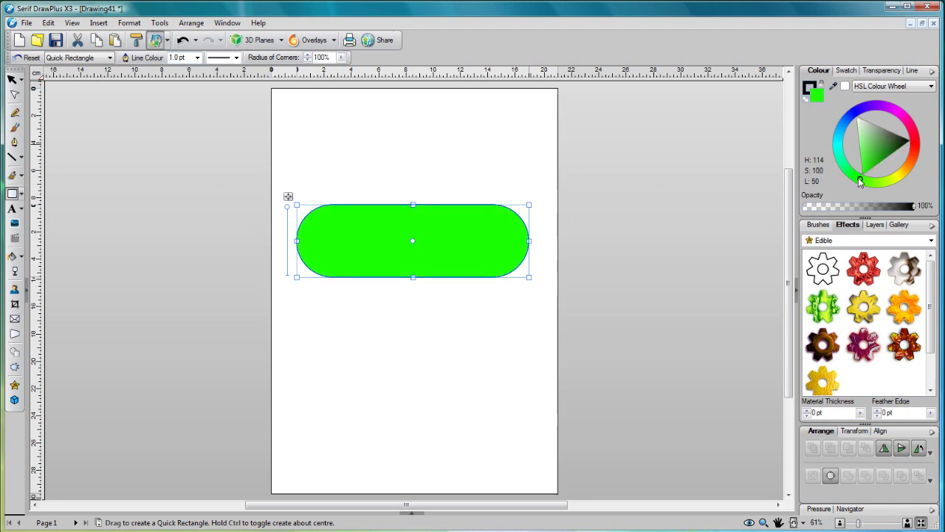
left_click(887, 151)
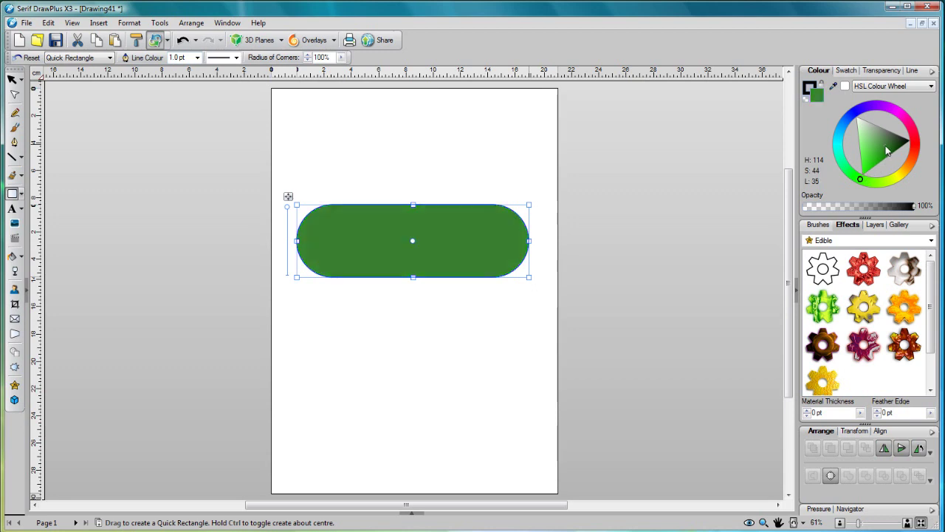
left_click(912, 71)
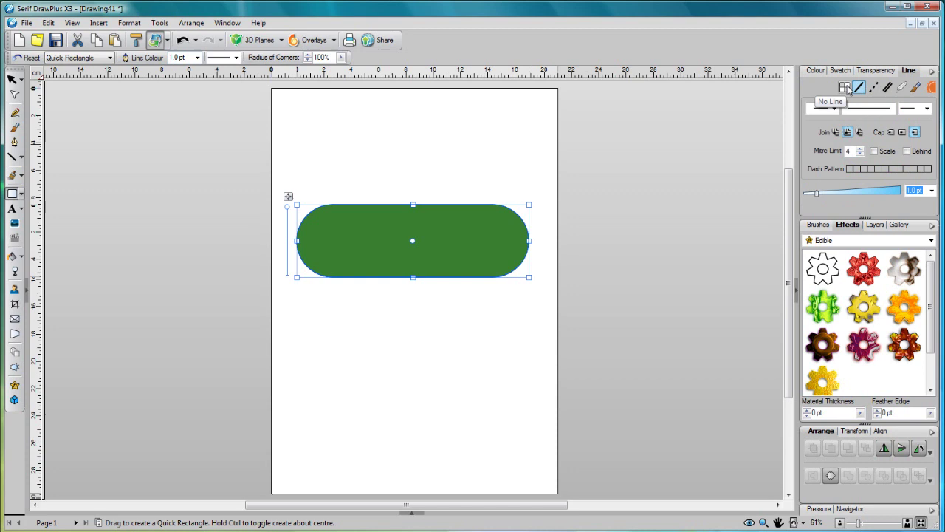
left_click(846, 87)
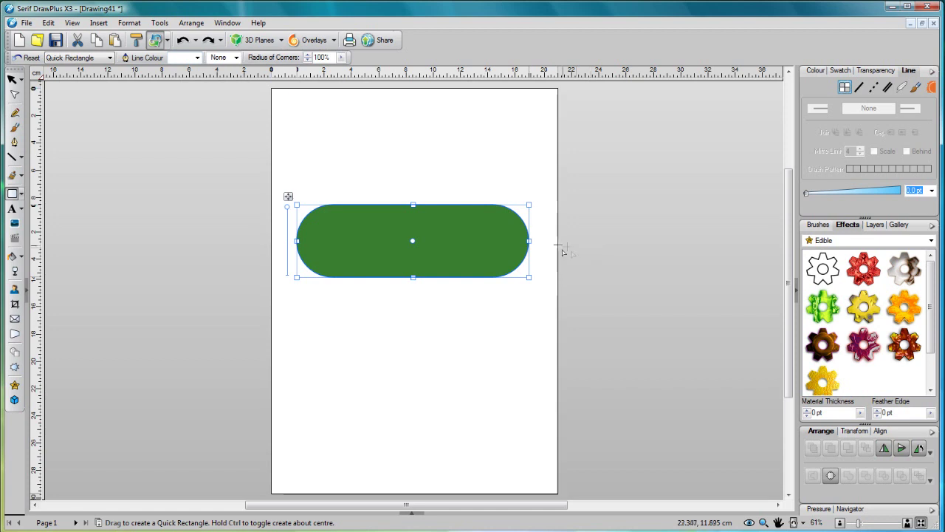
Paste a copy of the pill in place, fill it lighter green, and lower its top edge
left_click(96, 44)
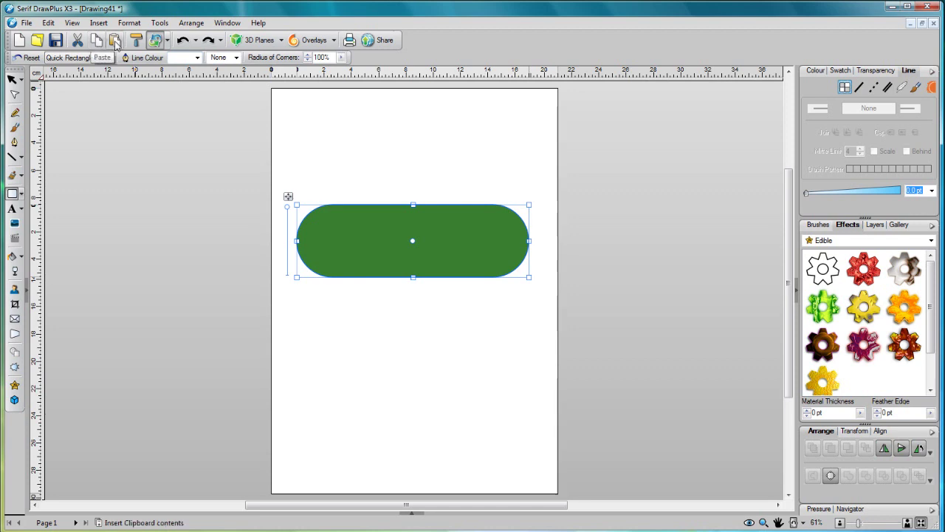
left_click(116, 45)
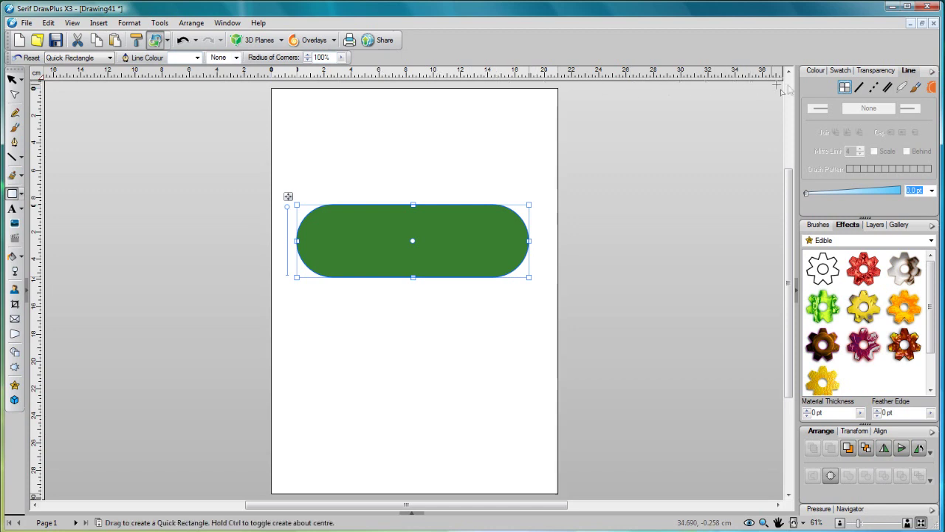
left_click(816, 71)
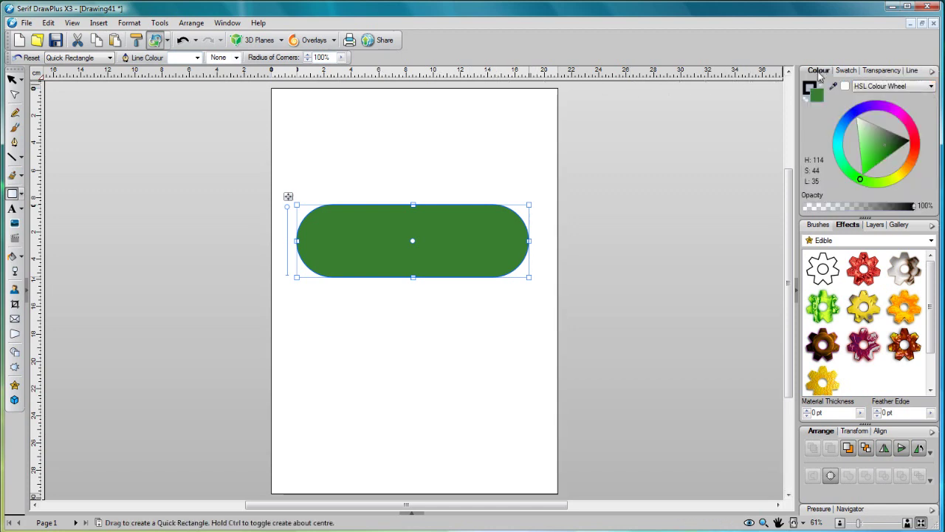
left_click(874, 154)
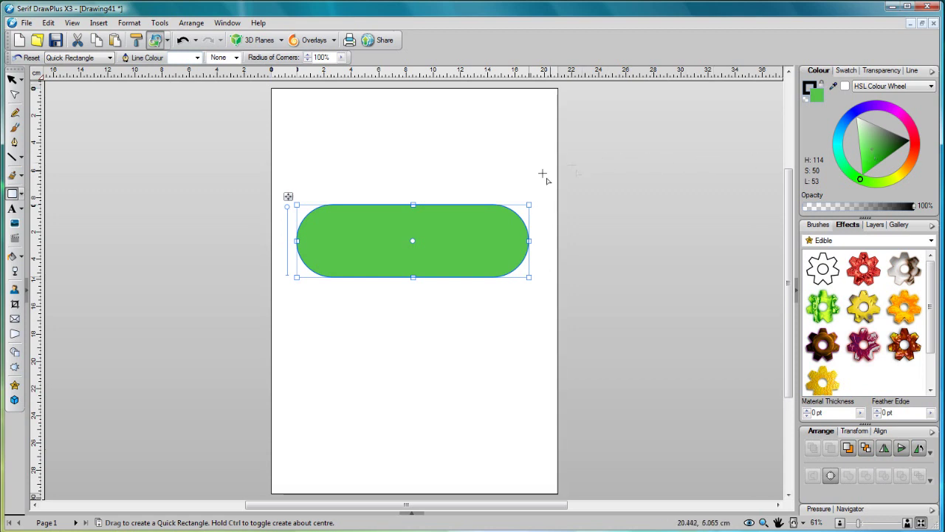
left_click_drag(413, 204, 413, 215)
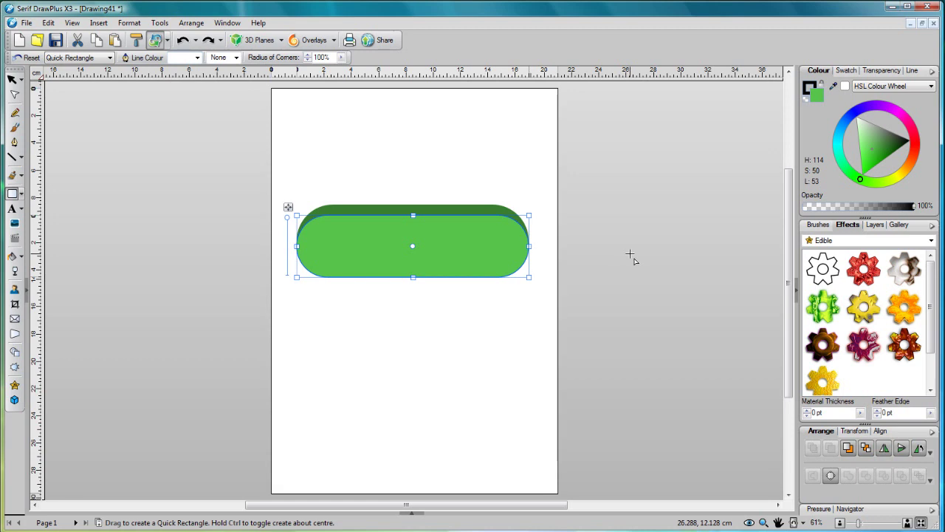
Set the light green pill's Feather Edge effect to 9.5 pt
left_click(931, 241)
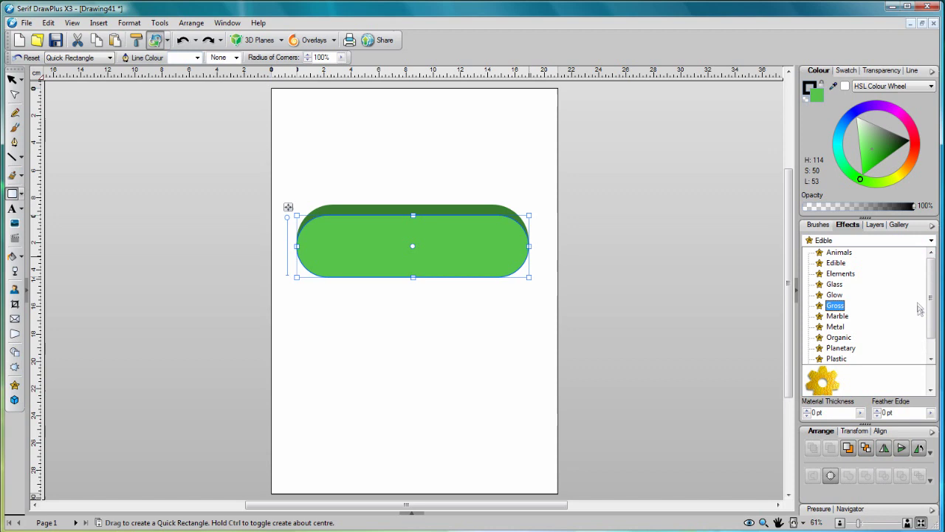
left_click(914, 262)
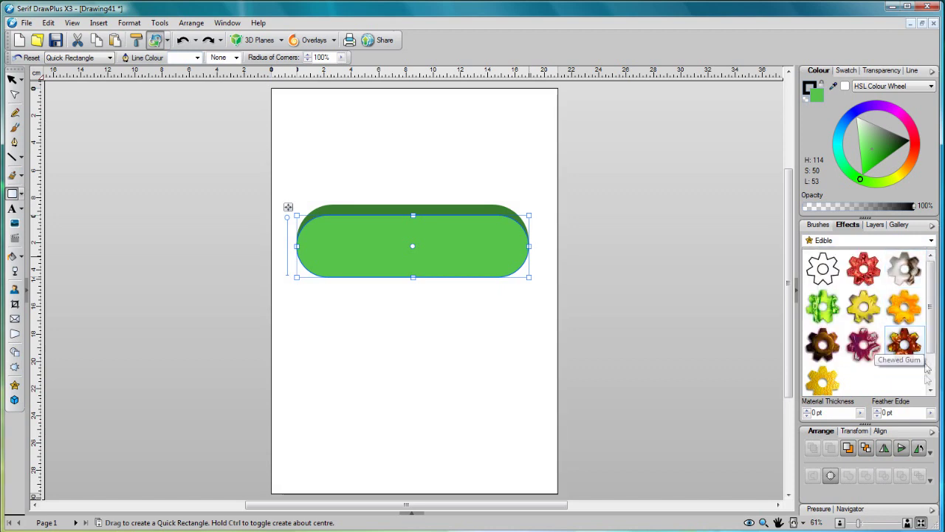
left_click(932, 414)
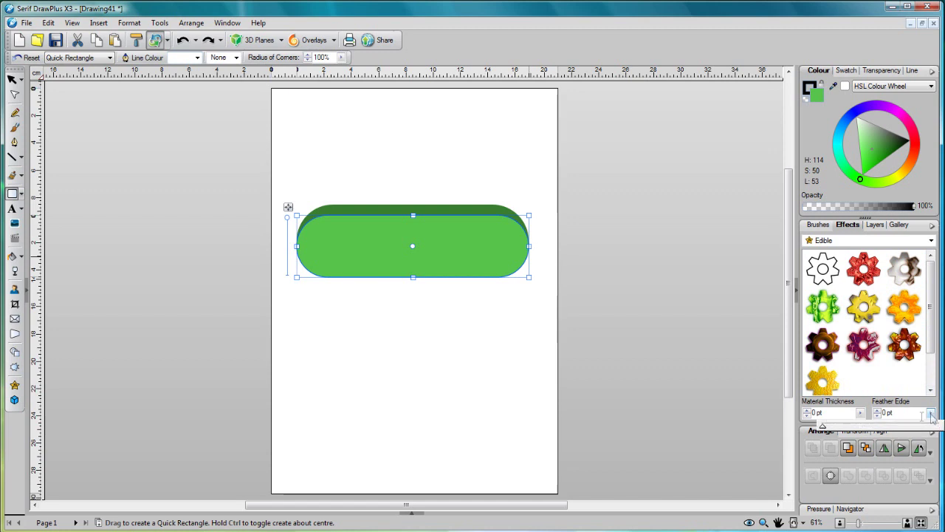
left_click_drag(822, 430, 832, 430)
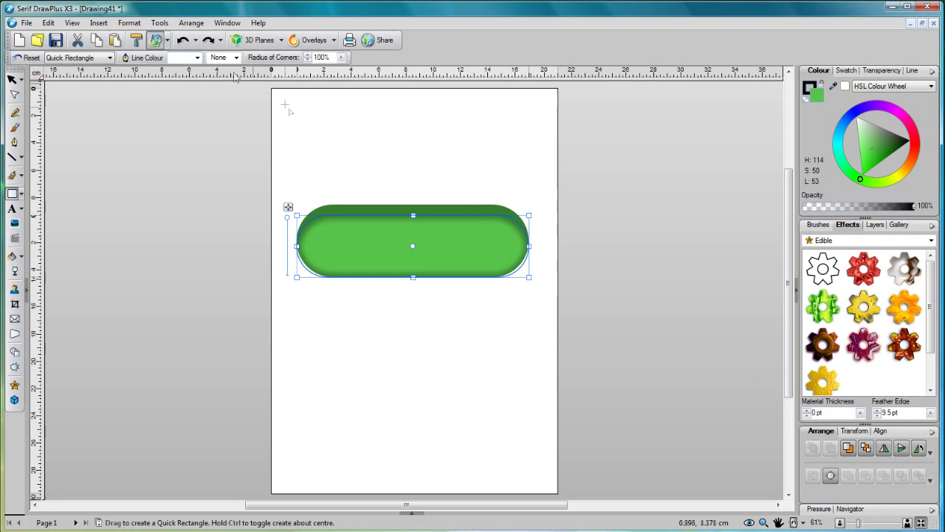
Paste a duplicate of the feathered pill, lighten its green, and raise its feather edge to about 10.22 pt
left_click(96, 41)
left_click(113, 41)
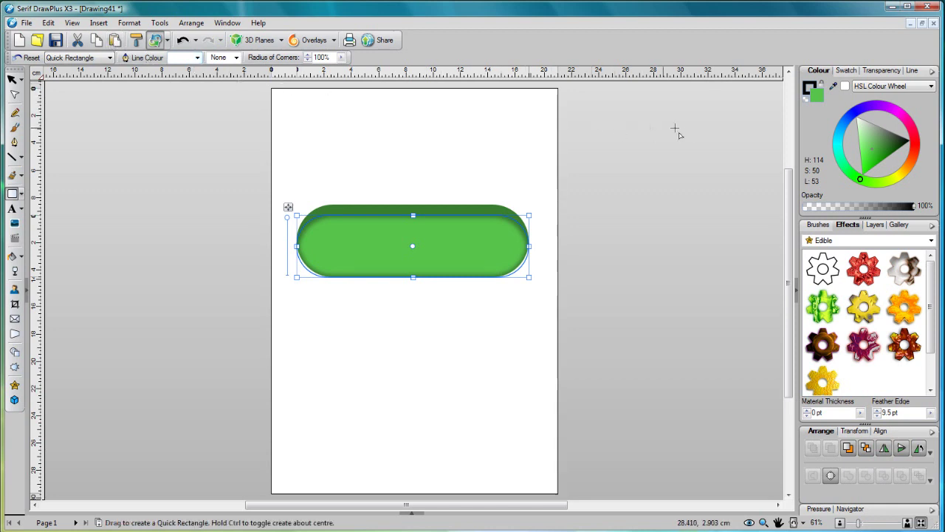
left_click(868, 146)
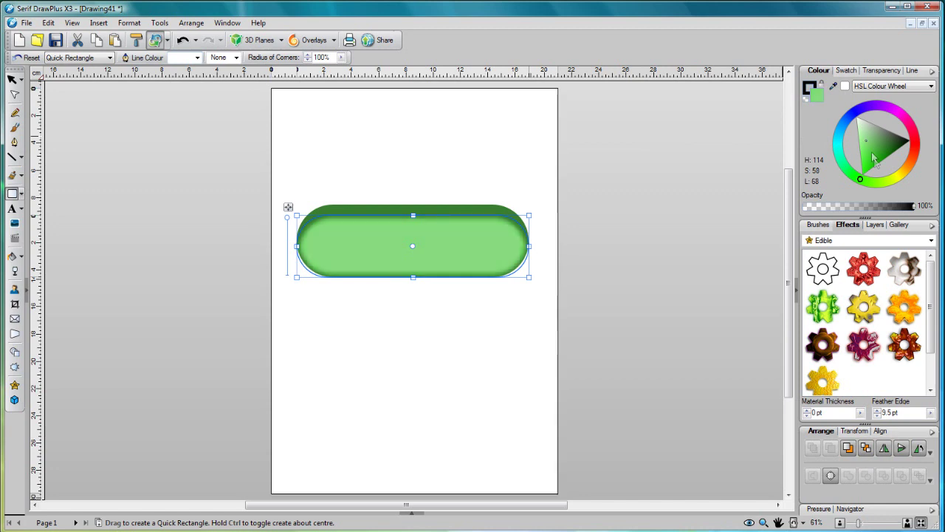
left_click(930, 413)
left_click_drag(835, 429, 840, 431)
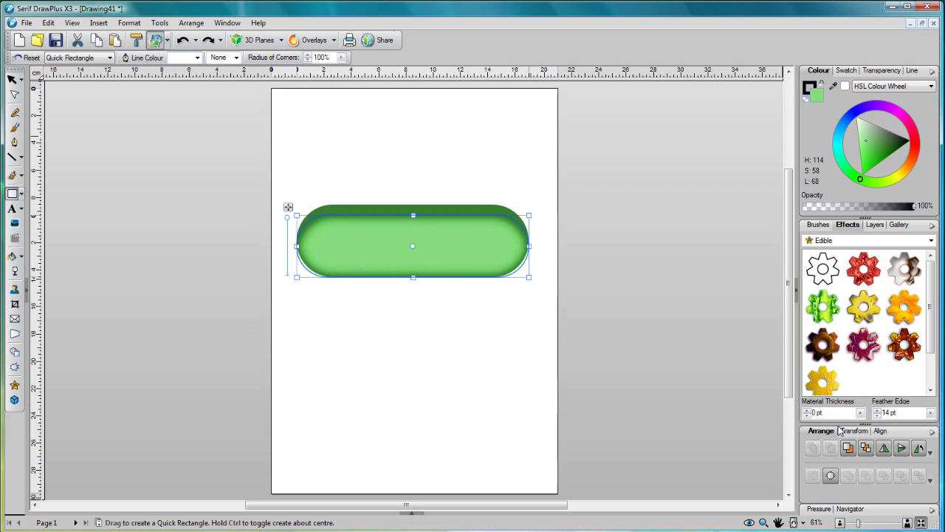
Pull the inner pill's top and bottom edges inward to about 2.43 cm tall, then deselect
left_click_drag(412, 216, 413, 229)
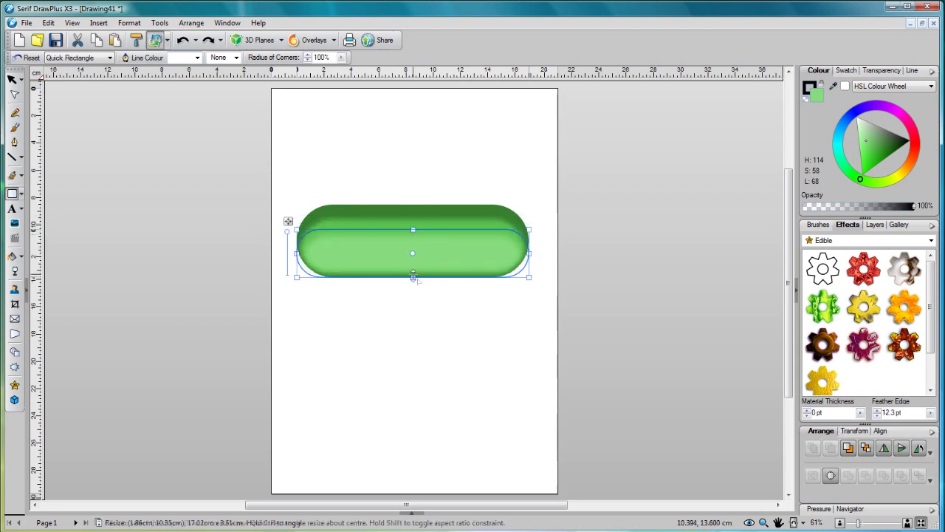
left_click_drag(413, 276, 413, 267)
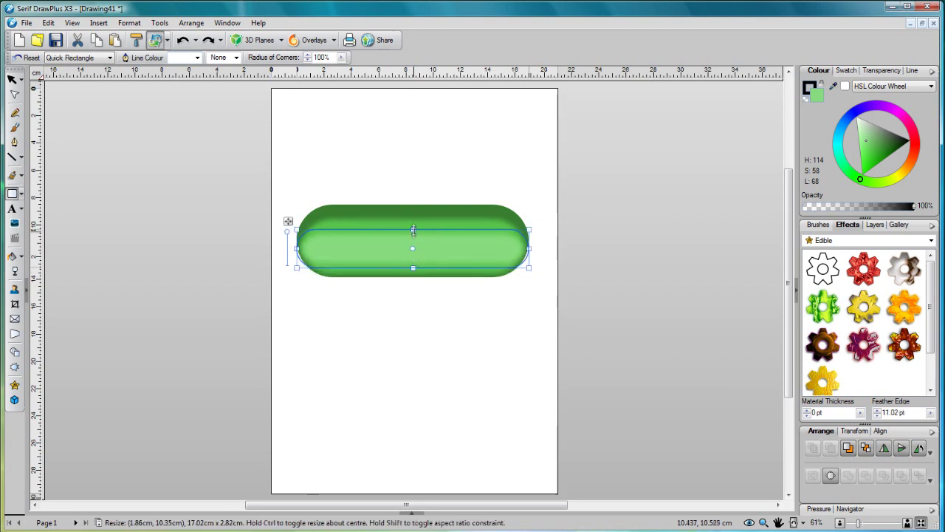
left_click_drag(413, 230, 414, 234)
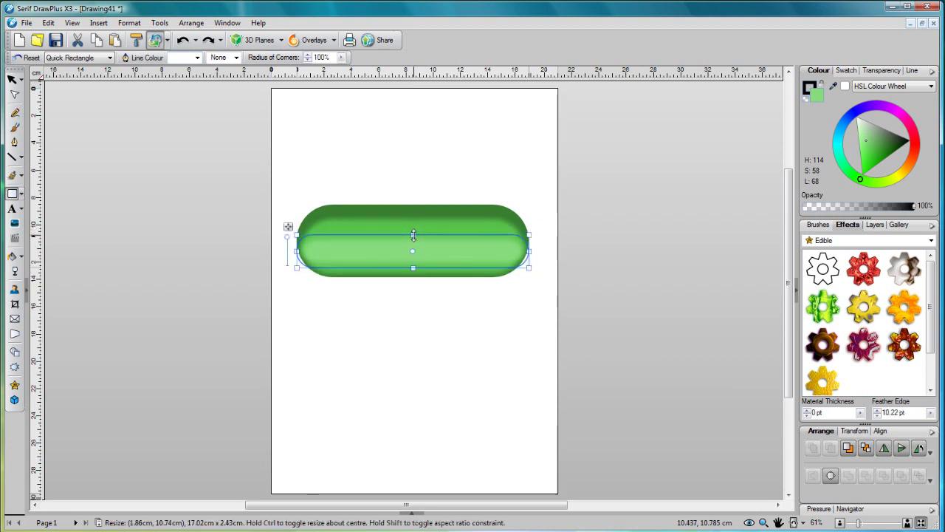
left_click(422, 339)
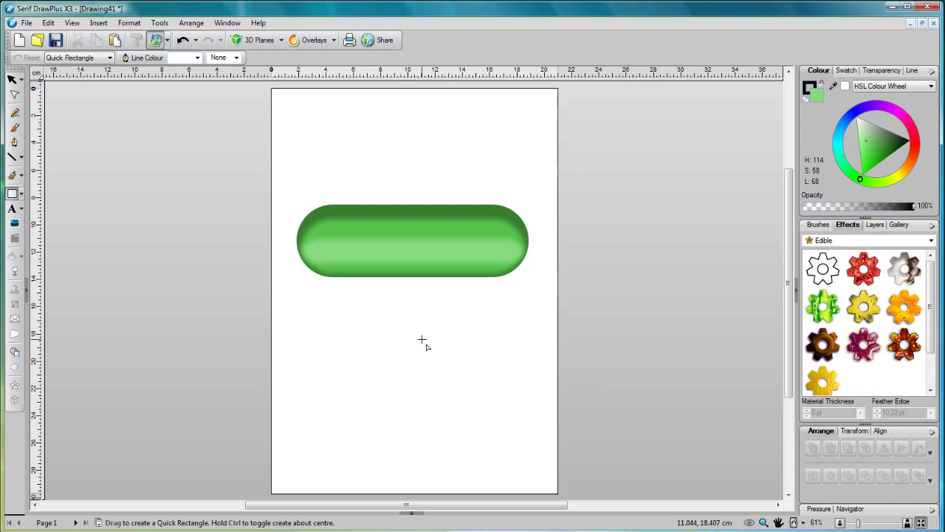
Copy and paste the green button shape on top, refilling the copy a near-white pale green
left_click(13, 79)
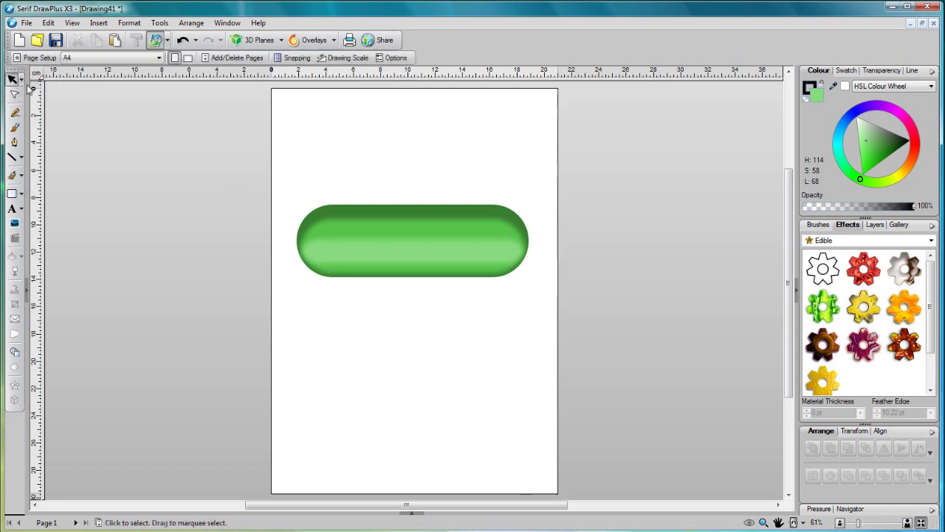
left_click(416, 207)
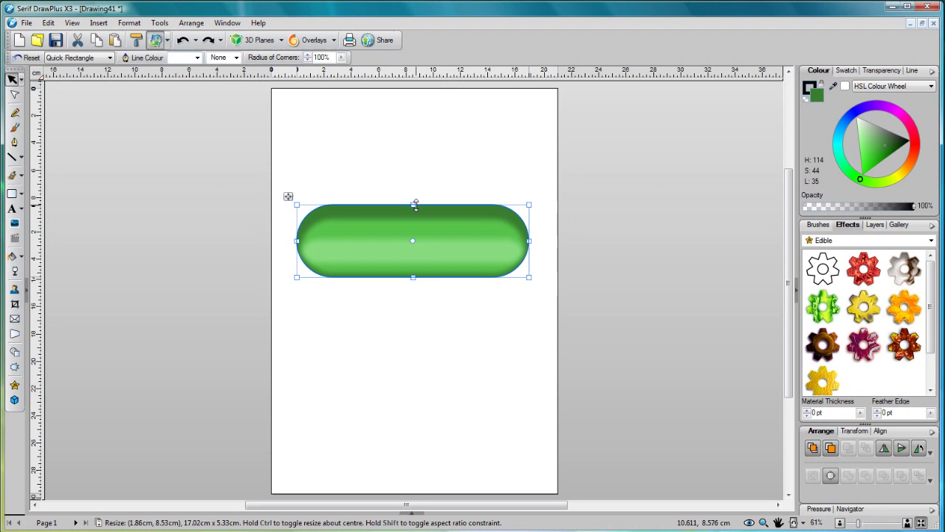
right_click(416, 206)
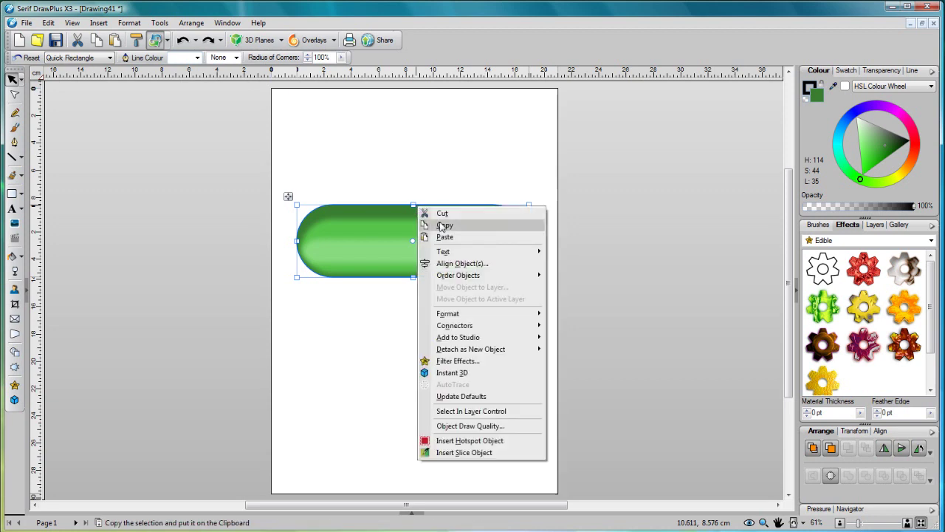
left_click(441, 225)
right_click(442, 225)
left_click(467, 256)
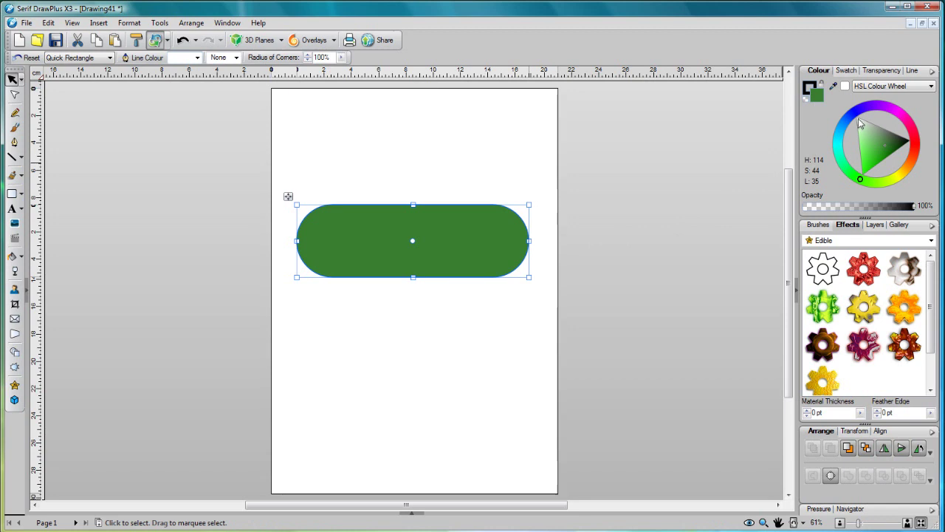
left_click(858, 124)
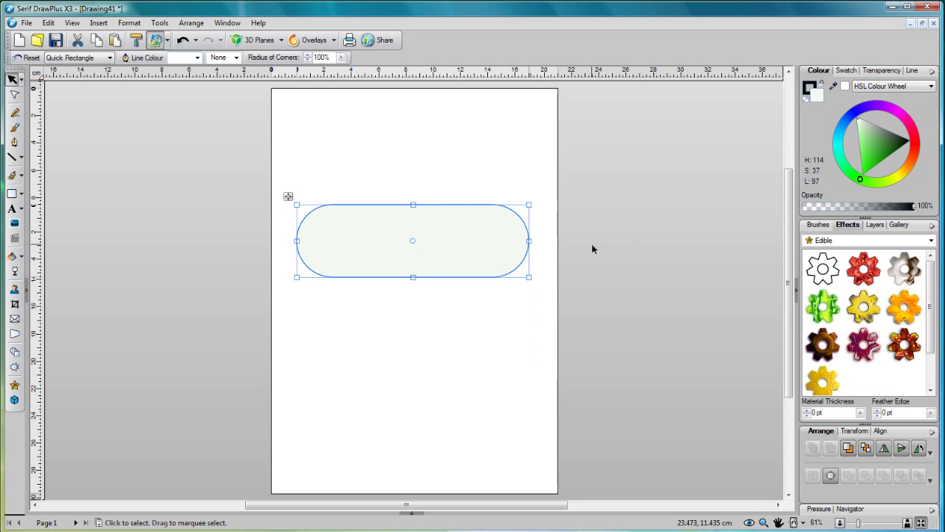
Convert the pale copy to curves, raise its bottom nodes, and select its top nodes with the Node Tool
left_click(830, 475)
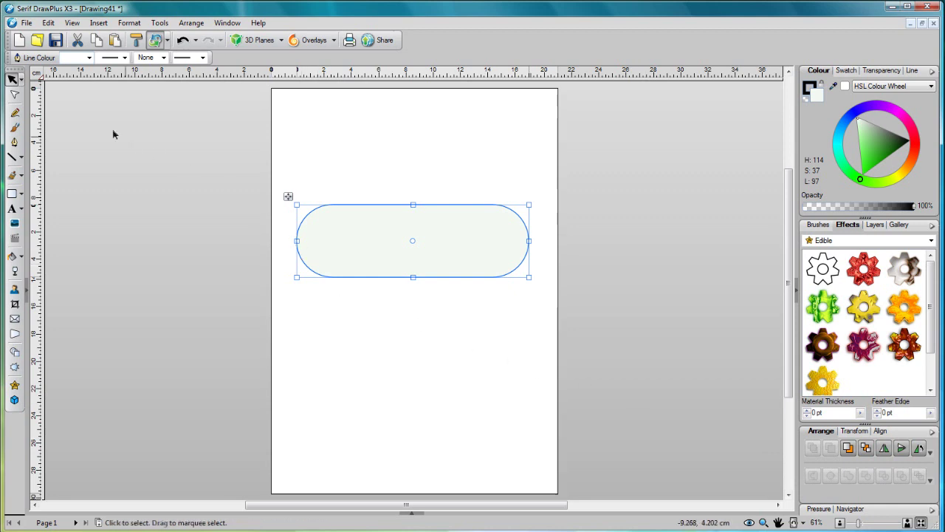
left_click(15, 96)
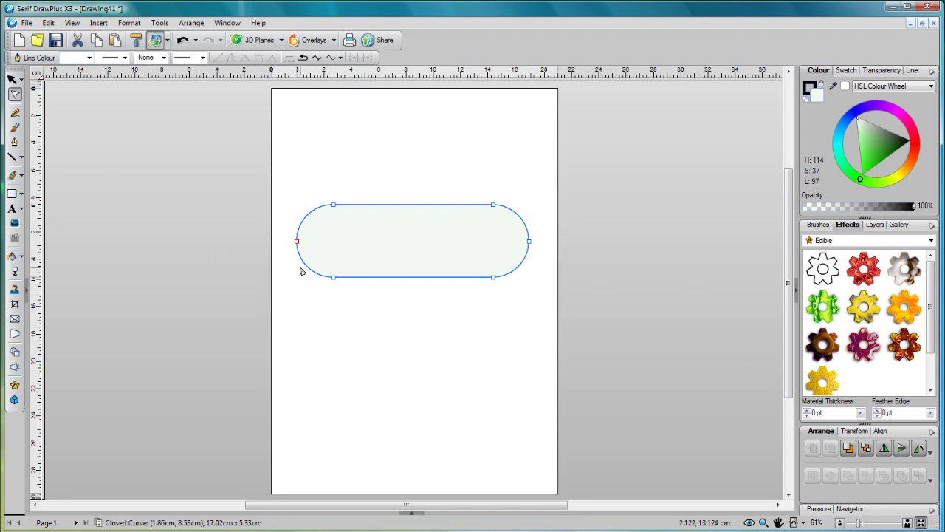
left_click_drag(300, 266, 521, 292)
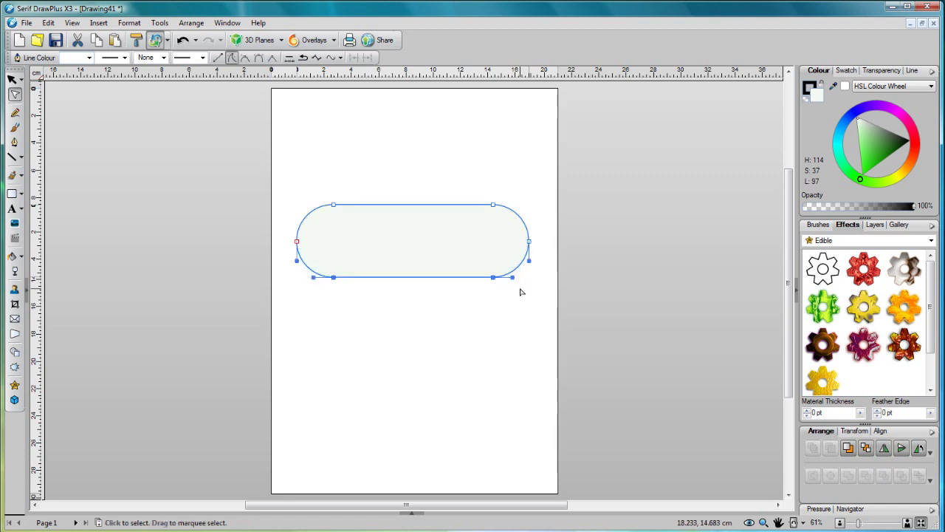
left_click_drag(492, 277, 494, 266)
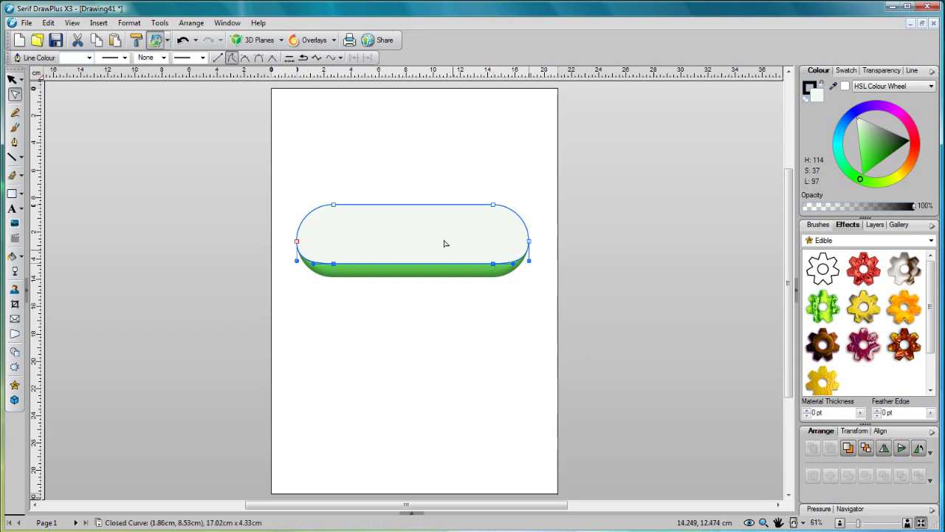
left_click_drag(317, 196, 495, 223)
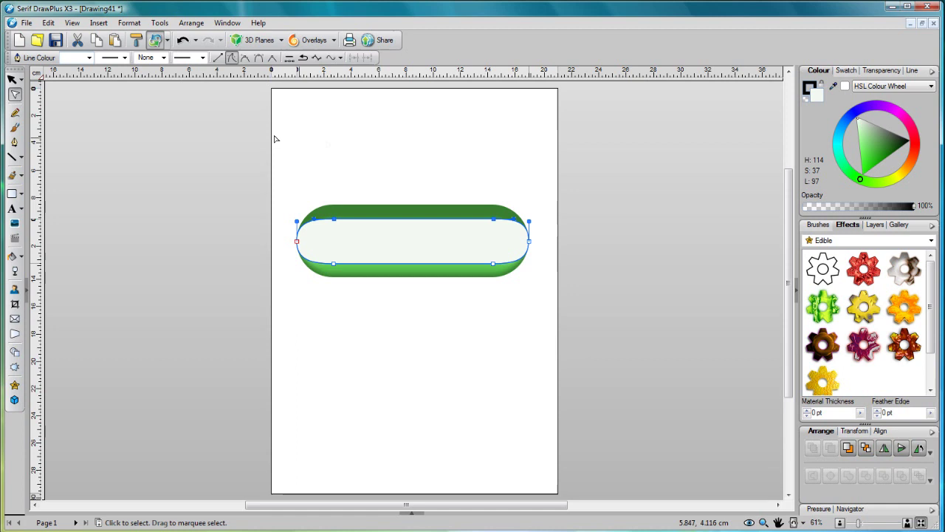
Shrink the pale shape to 12.54 × 2.43 cm and move it up near the pill's top edge
left_click(13, 79)
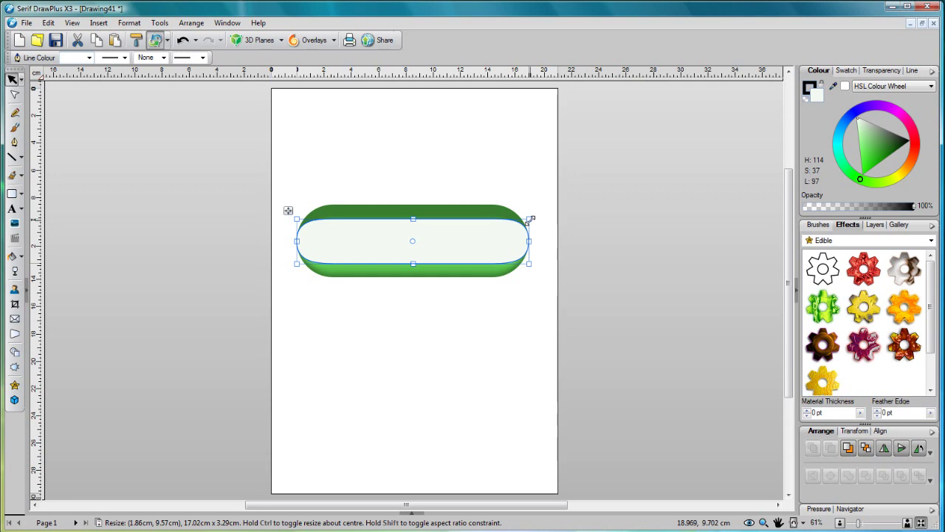
left_click_drag(530, 219, 526, 231)
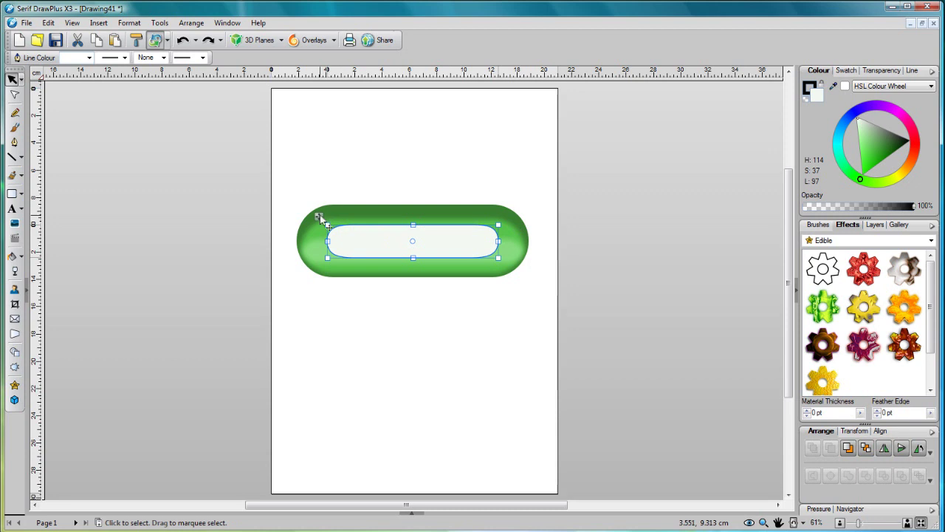
left_click_drag(320, 219, 320, 220)
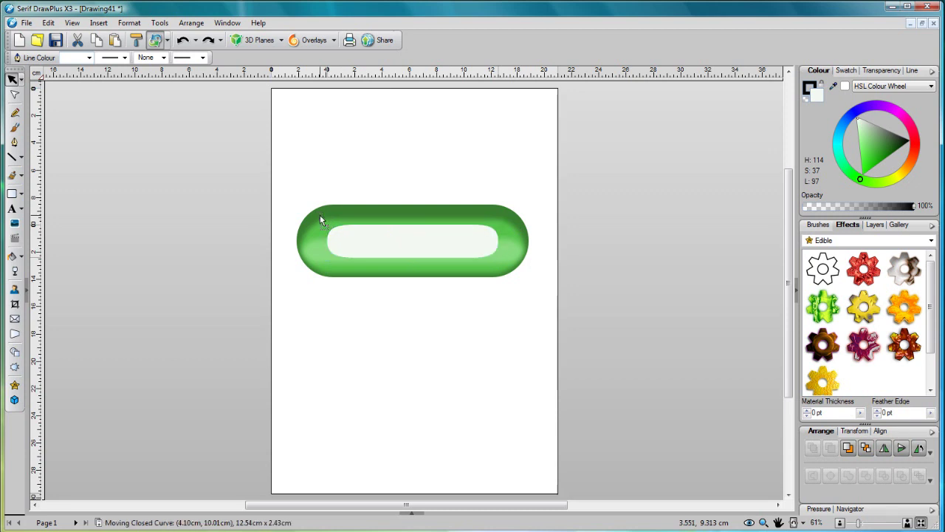
left_click_drag(320, 215, 321, 209)
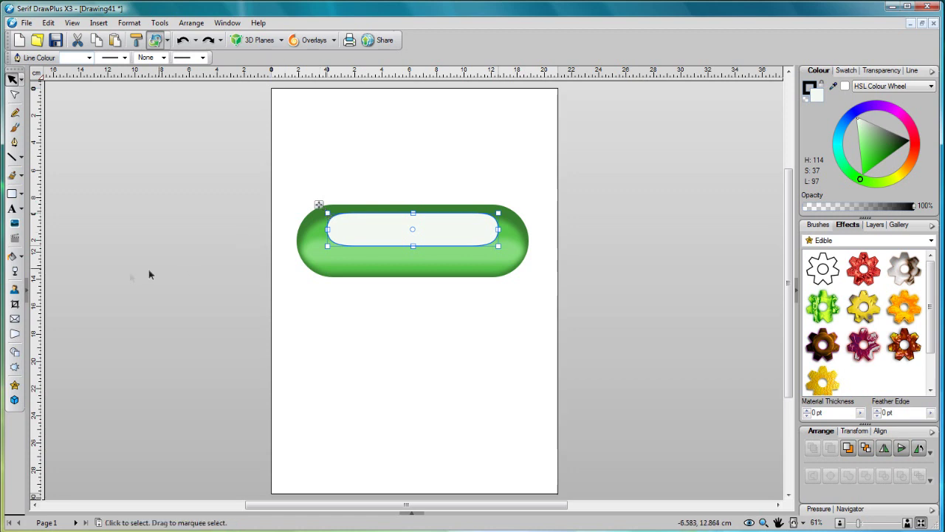
Apply a top-to-bottom linear transparency (100% to 0%) to the near-white highlight
left_click(15, 273)
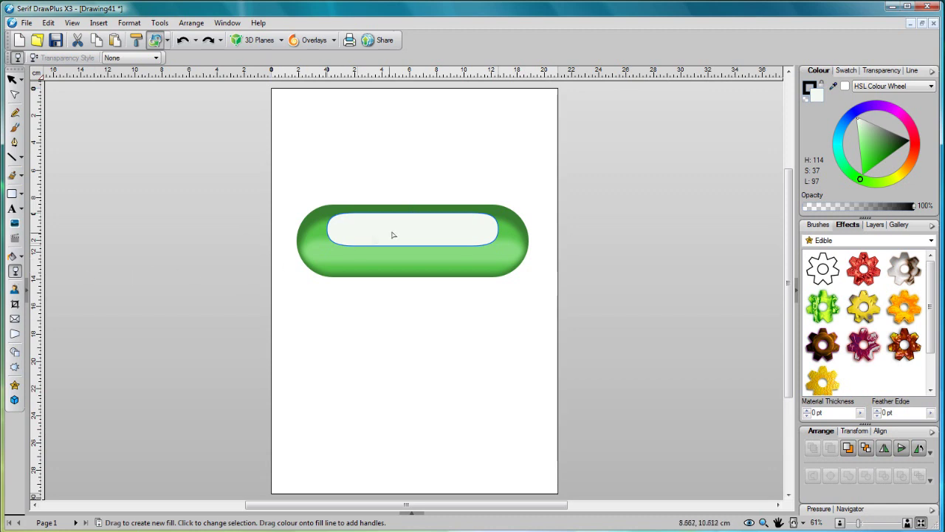
left_click_drag(412, 214, 412, 240)
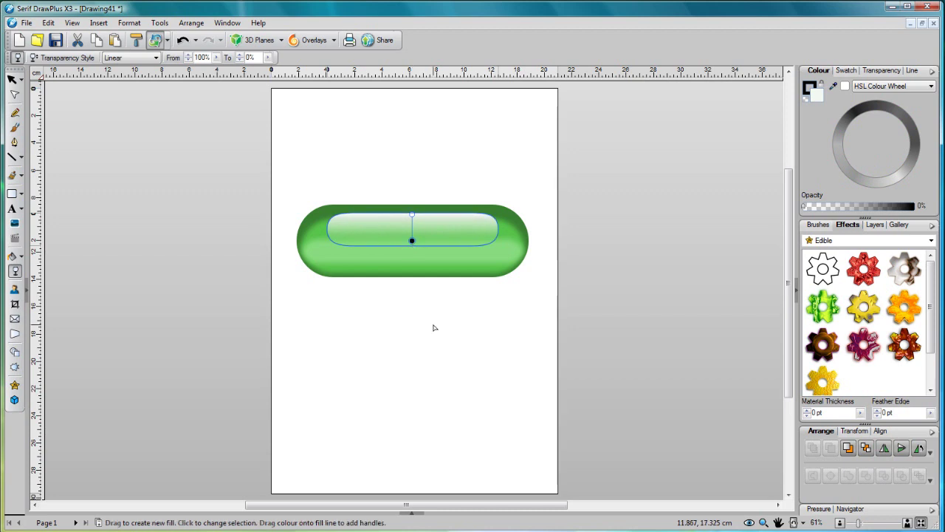